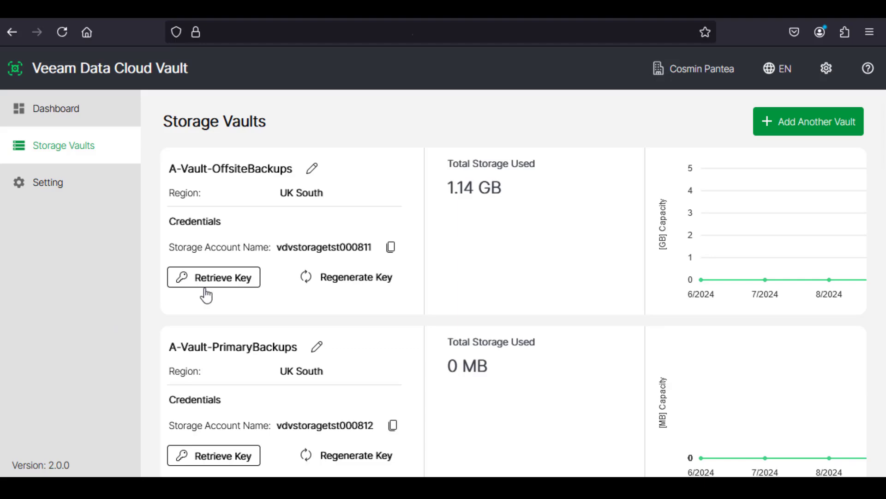
Step: Start adding another vault named demo with United States as its country
click(783, 132)
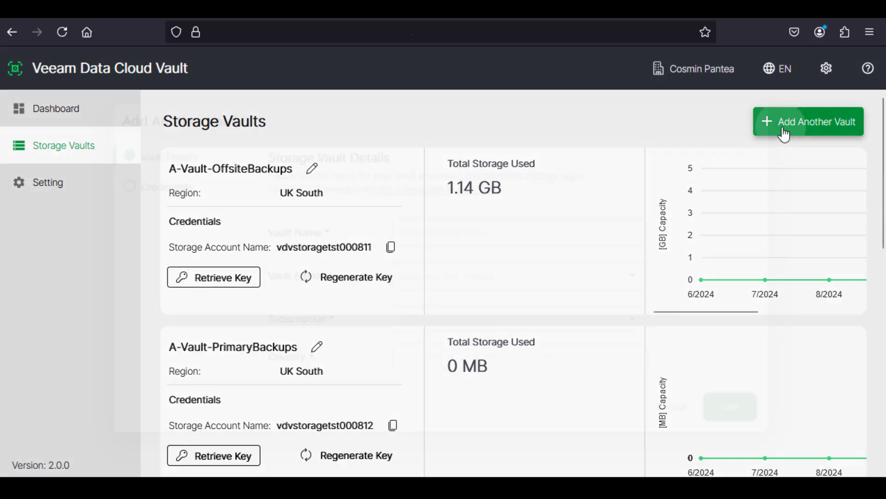
click(517, 210)
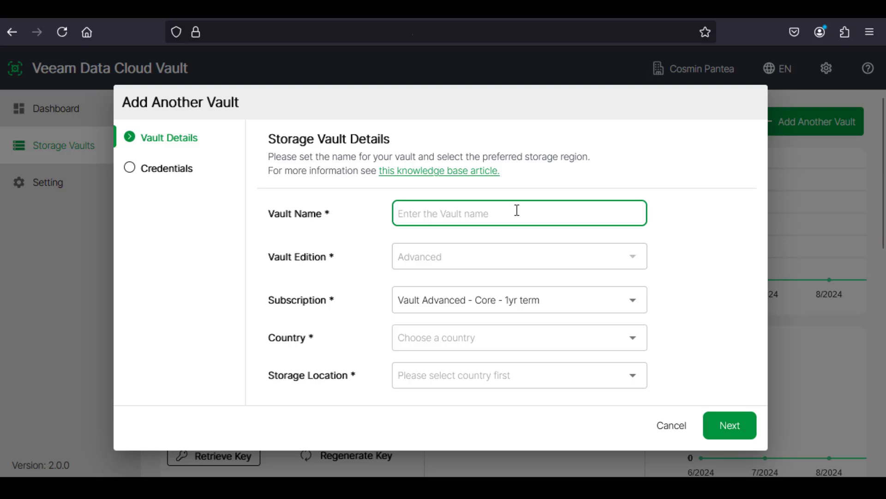
text(demo)
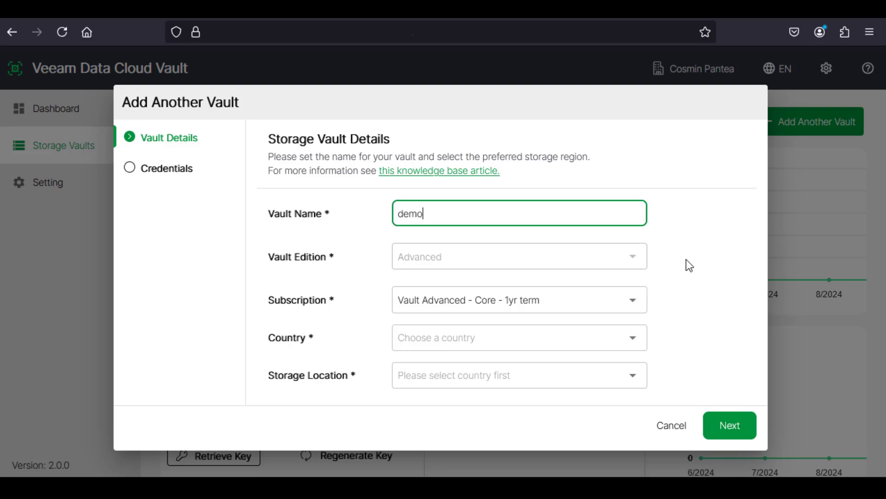
click(641, 345)
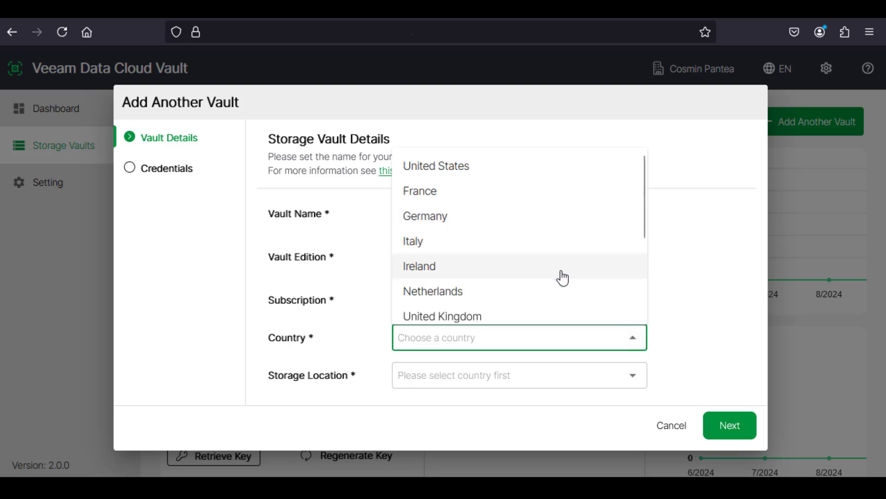
click(467, 169)
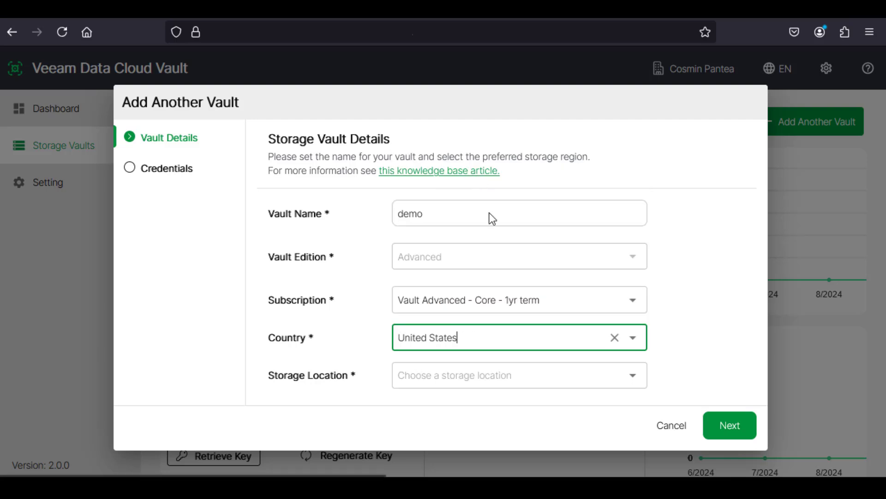
Step: Set the new vault's country to United Kingdom and storage location to UK South, and cancel its creation
click(576, 381)
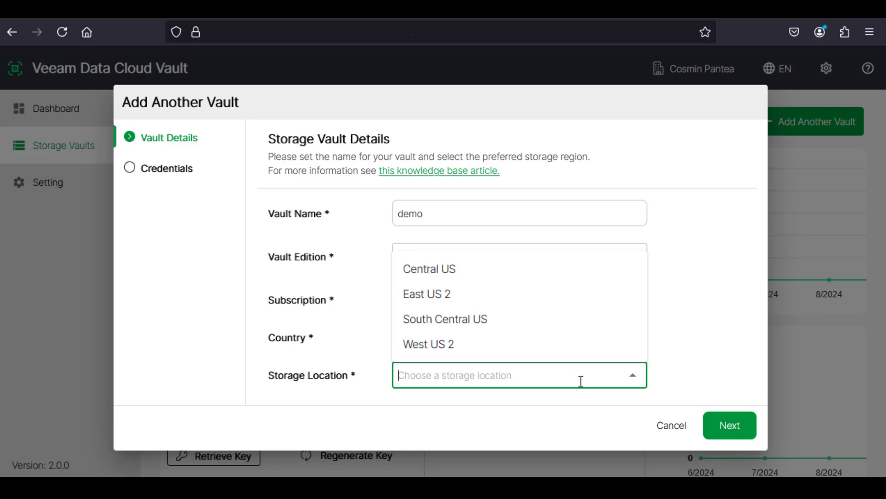
click(577, 381)
click(557, 348)
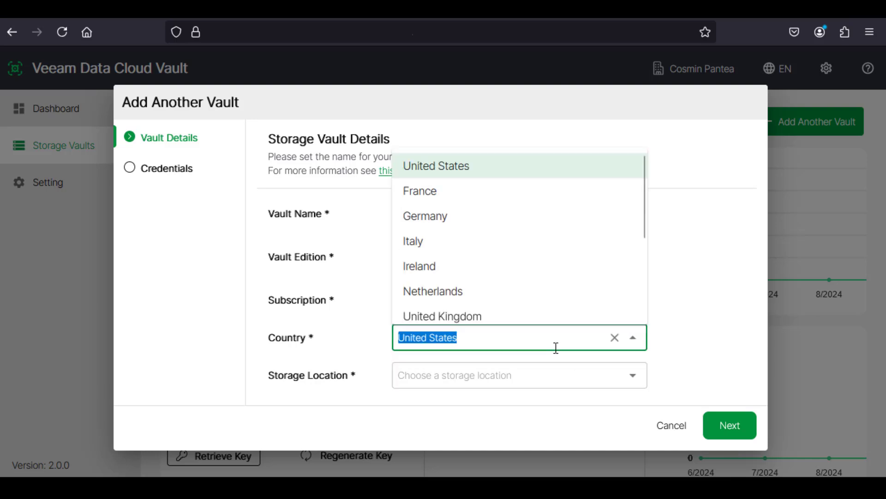
click(497, 316)
click(541, 372)
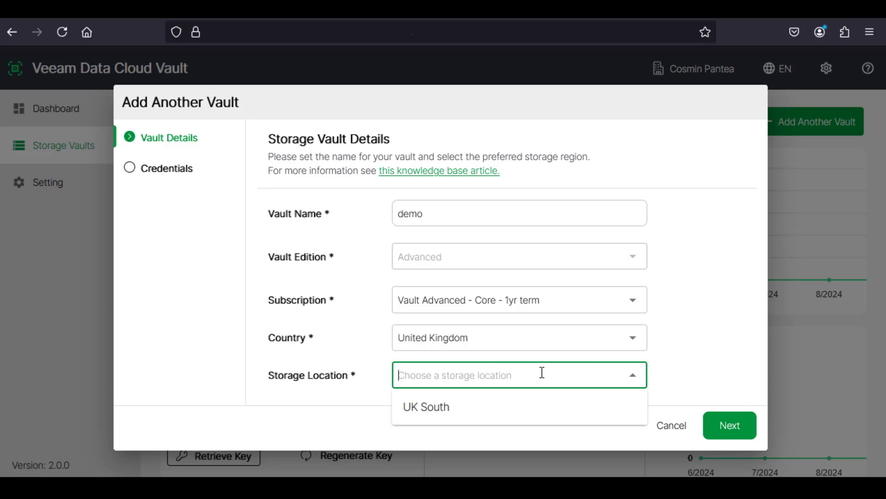
click(477, 412)
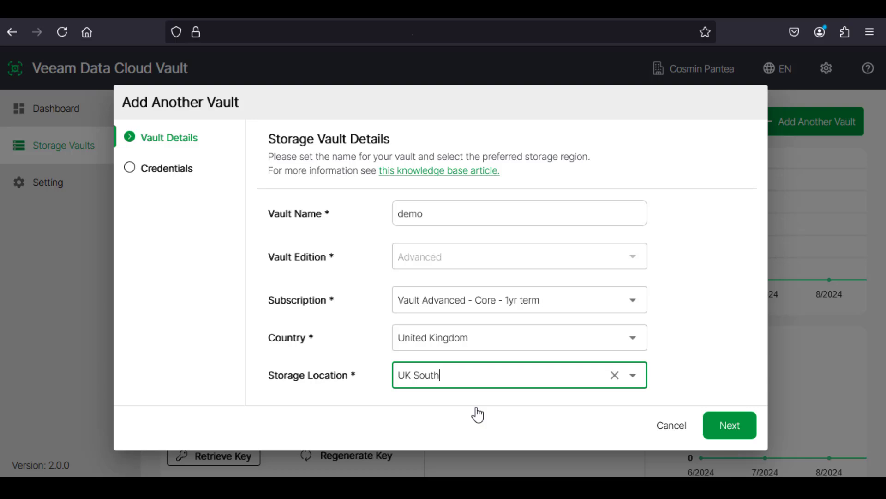
click(672, 425)
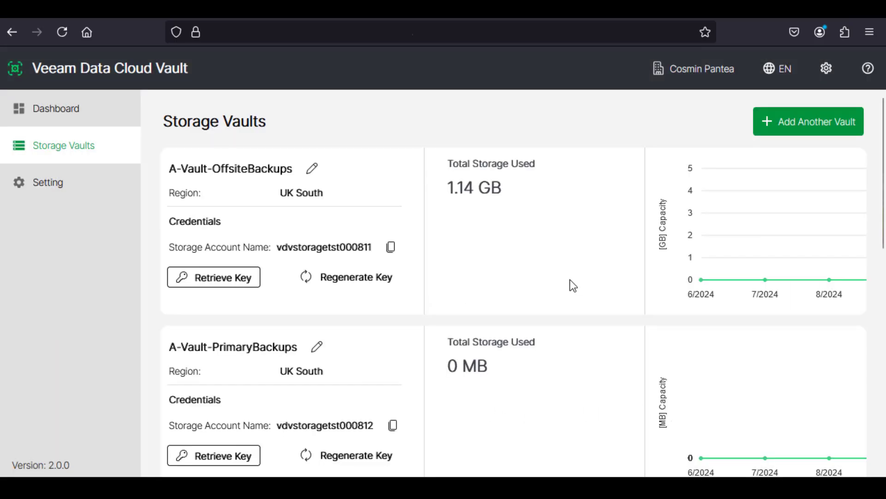
Step: View the masked access key details of the A-Vault-OffsiteBackups vault and close them
click(235, 291)
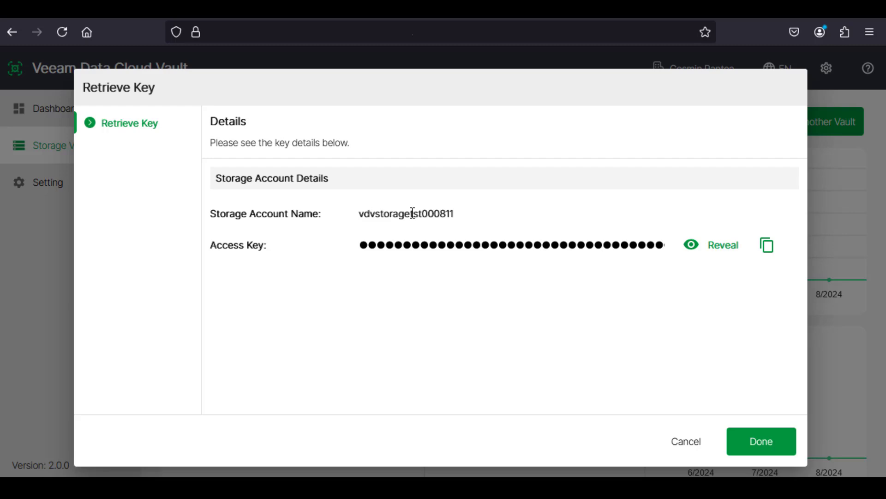
click(684, 440)
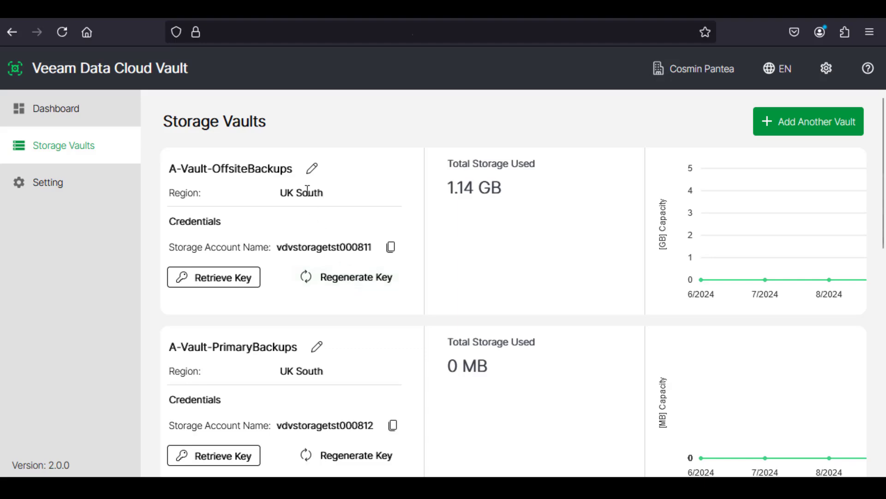
Step: Try limiting access to A-Vault-OffsiteBackups to specific IP addresses or address ranges, and discard the edit
click(312, 169)
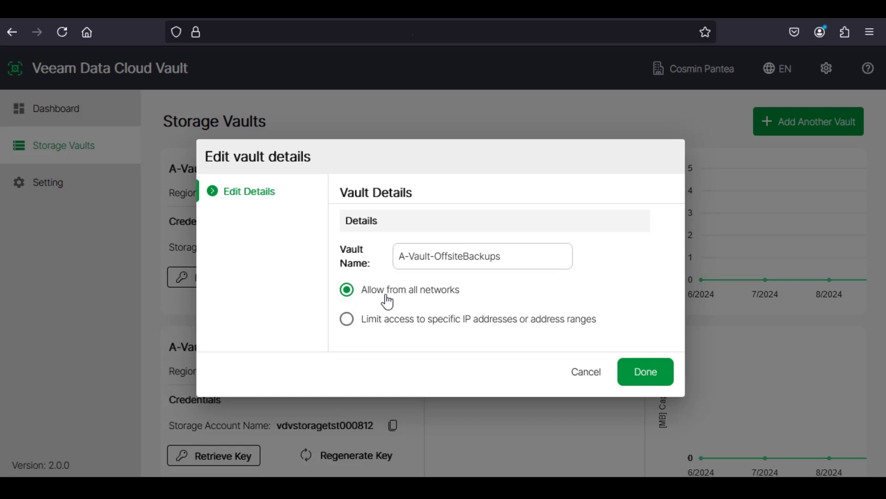
click(351, 322)
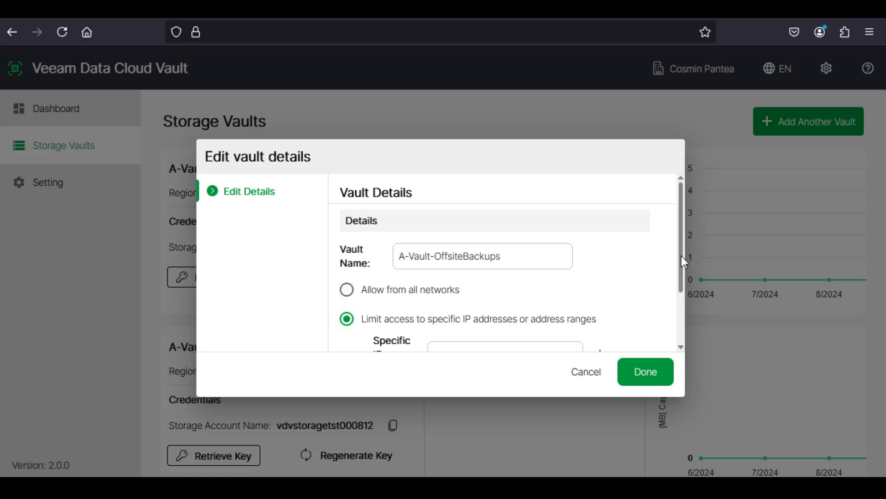
drag(682, 256, 683, 316)
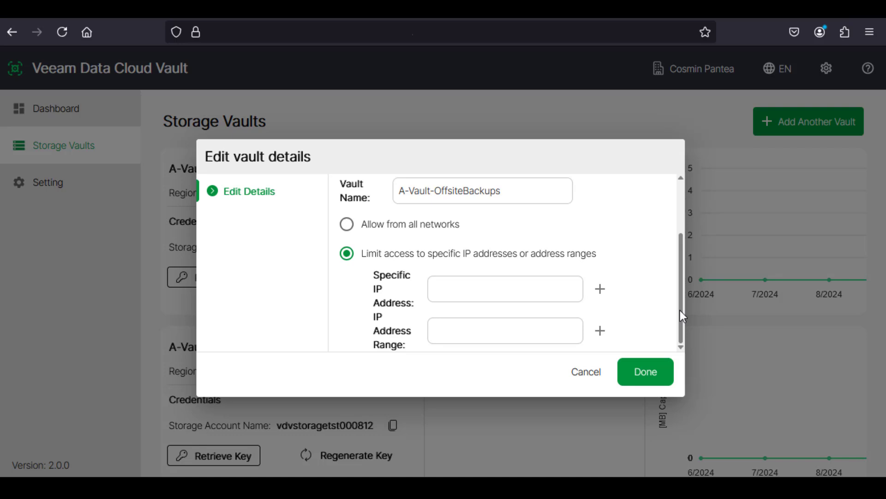
click(601, 373)
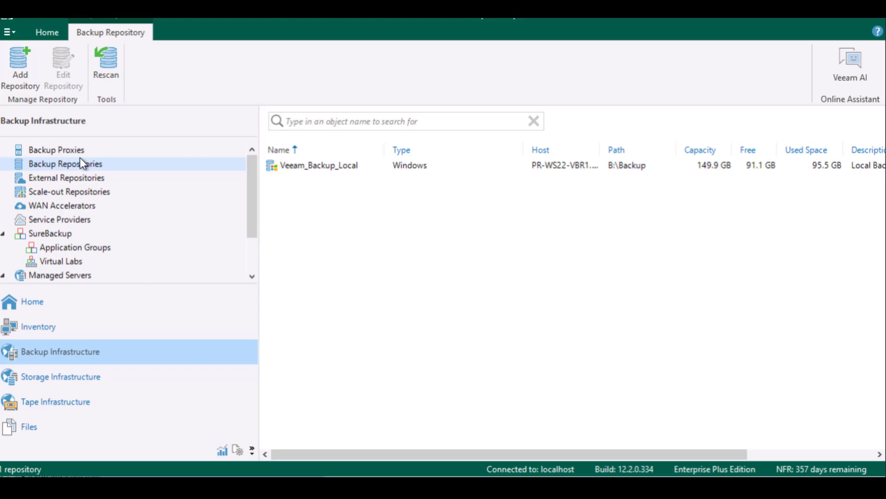
Step: In Veeam Backup & Replication, start adding an object storage backup repository of type Veeam Data Cloud Vault
right_click(306, 210)
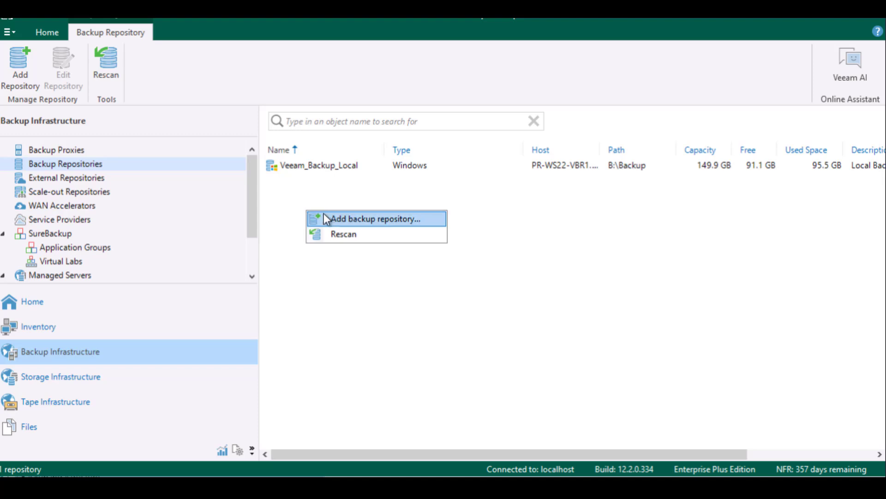
click(329, 215)
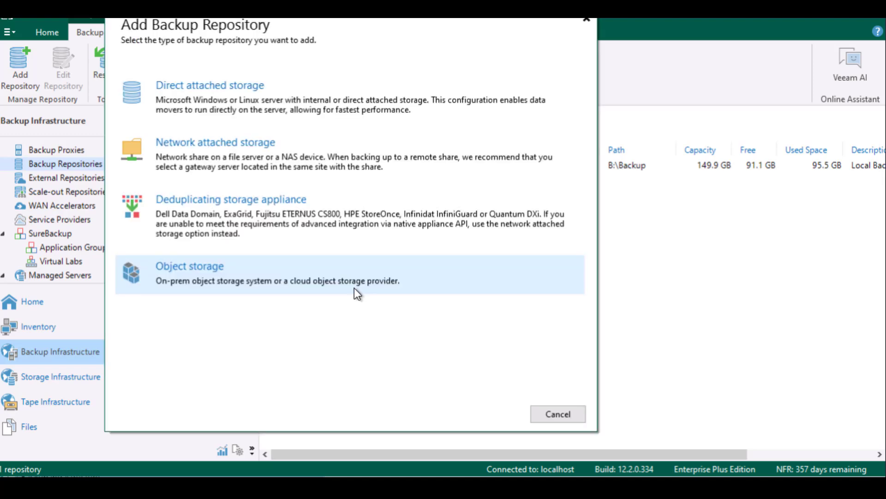
click(267, 284)
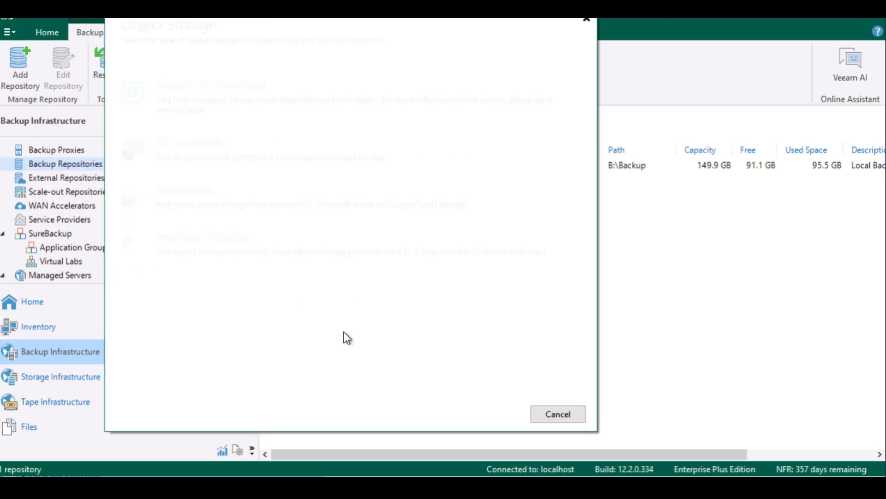
drag(338, 21, 375, 29)
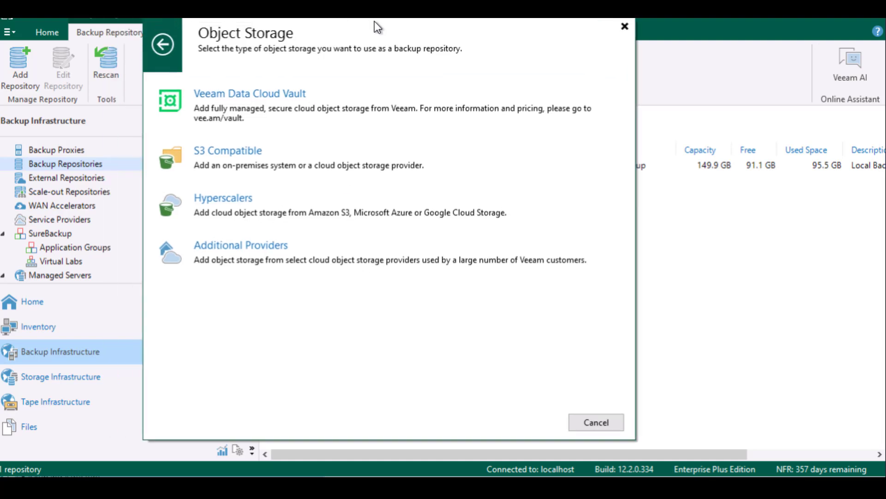
click(320, 98)
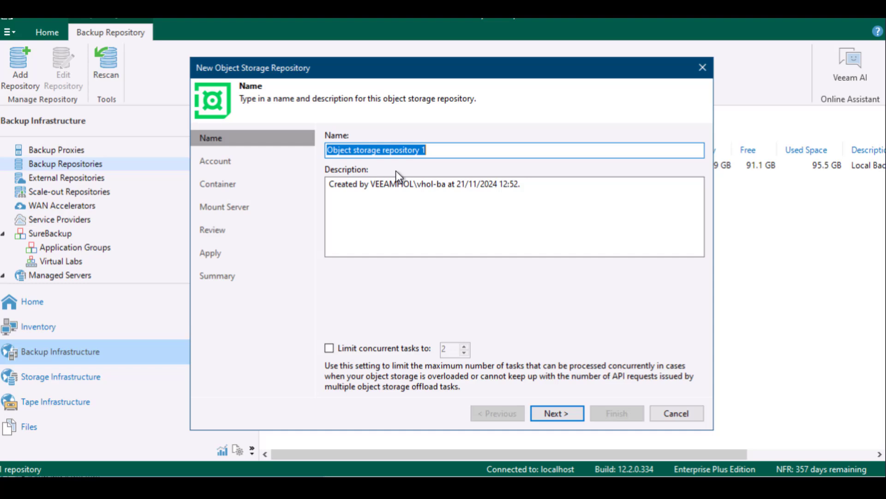
Step: Name the new object storage repository Vault-UKsouth and continue to its account settings
text(Vault-)
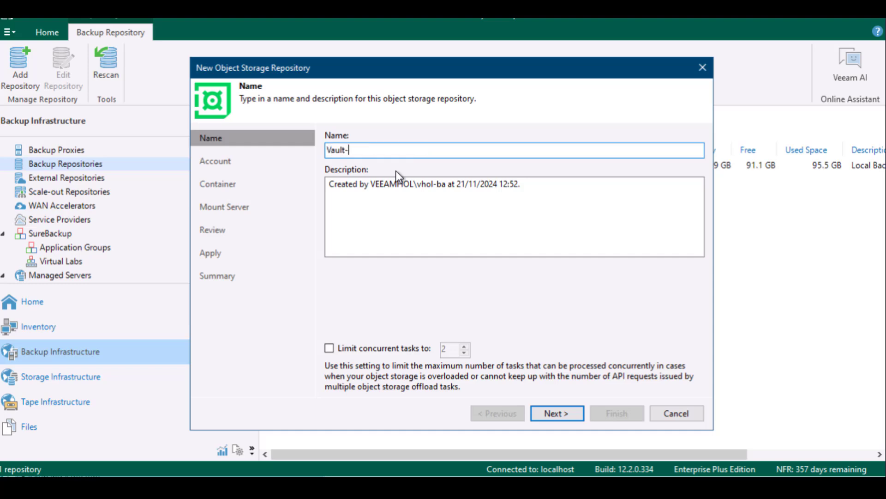
text(UKsouth)
click(538, 412)
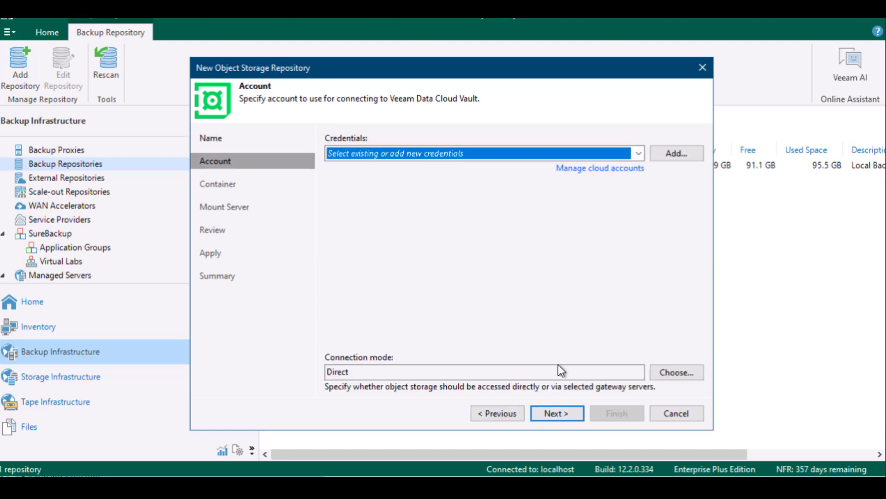
click(683, 152)
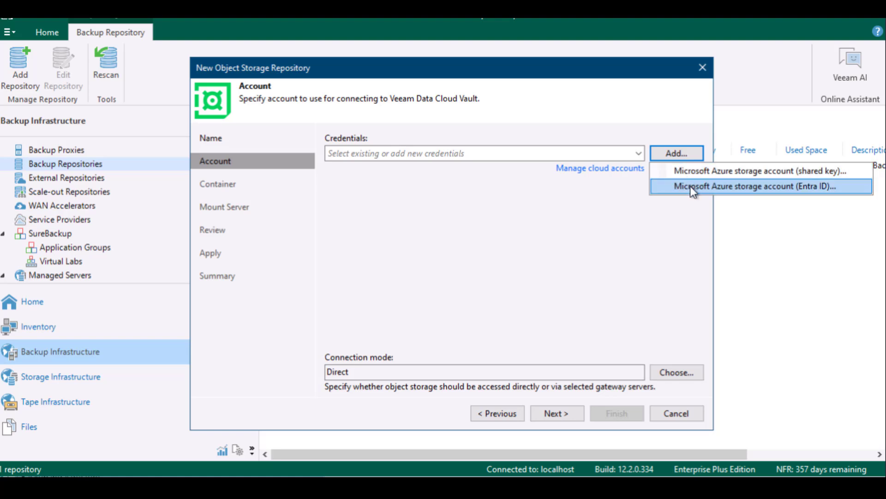
click(687, 171)
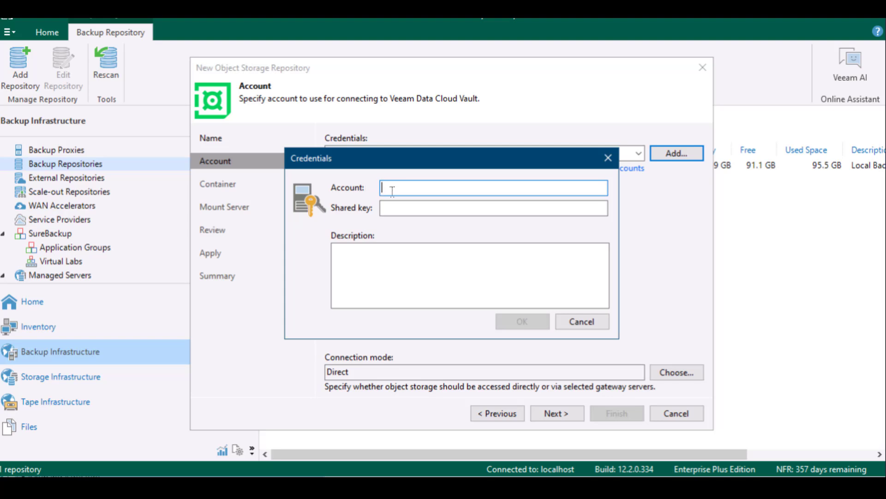
click(400, 251)
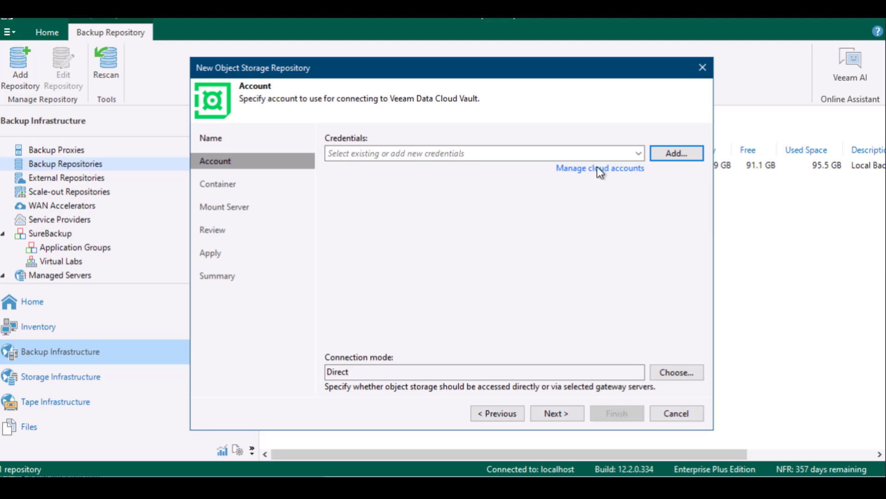
Step: Use the existing Vault Access credentials for the repository and continue to the container settings
click(638, 149)
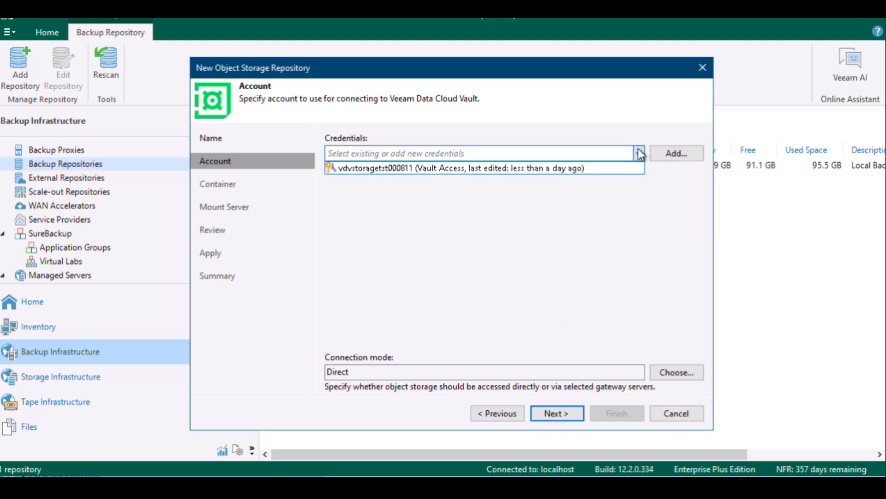
click(525, 164)
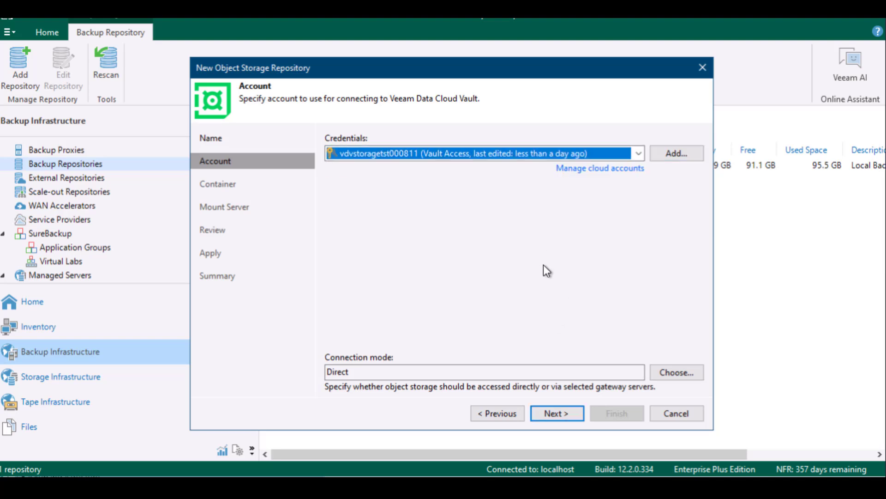
click(556, 411)
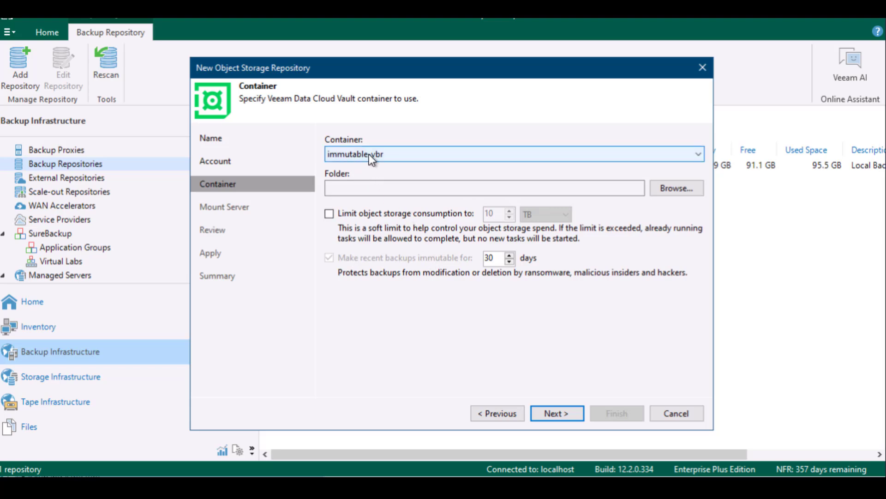
Step: Select the Offsite Backups folder in the immutable-vbr container for storing the repository's backups
click(653, 186)
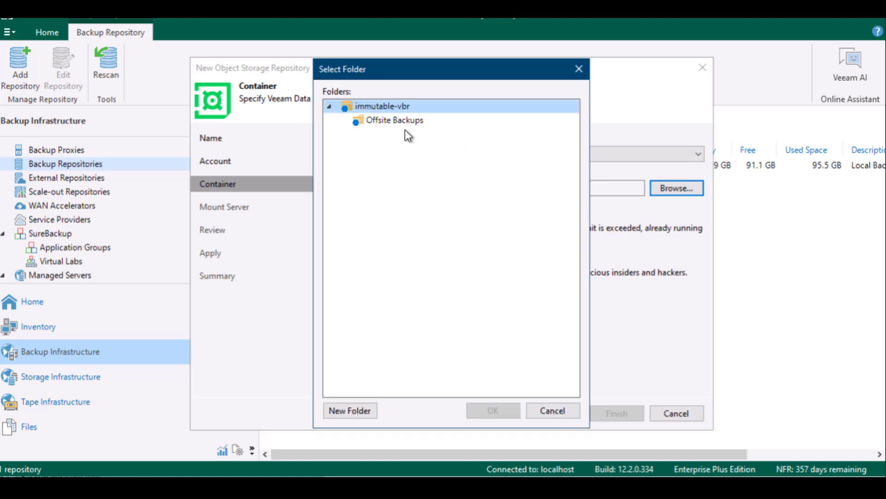
click(399, 121)
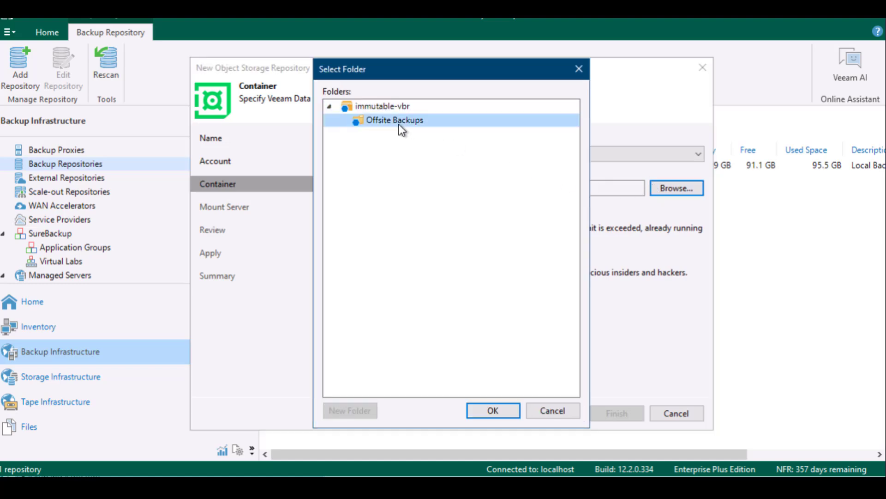
click(491, 409)
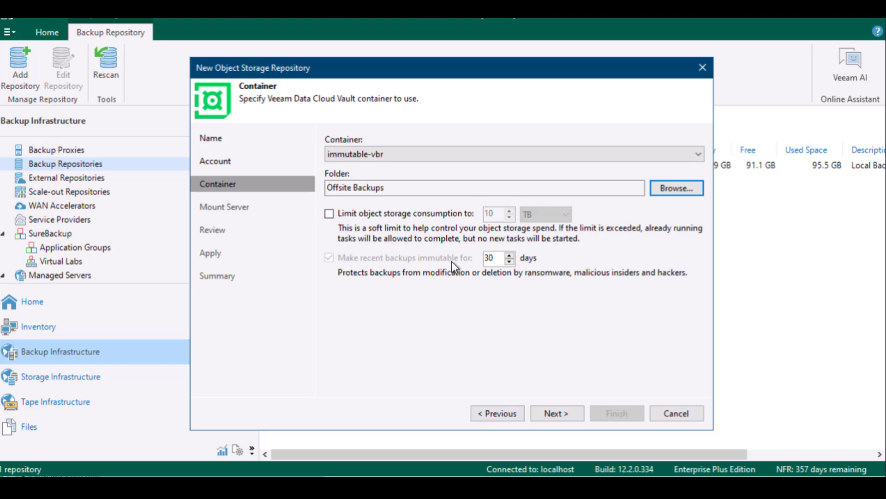
Step: Keep the 30-day immutability period and accept the default mount server settings, continuing to the review
double_click(494, 258)
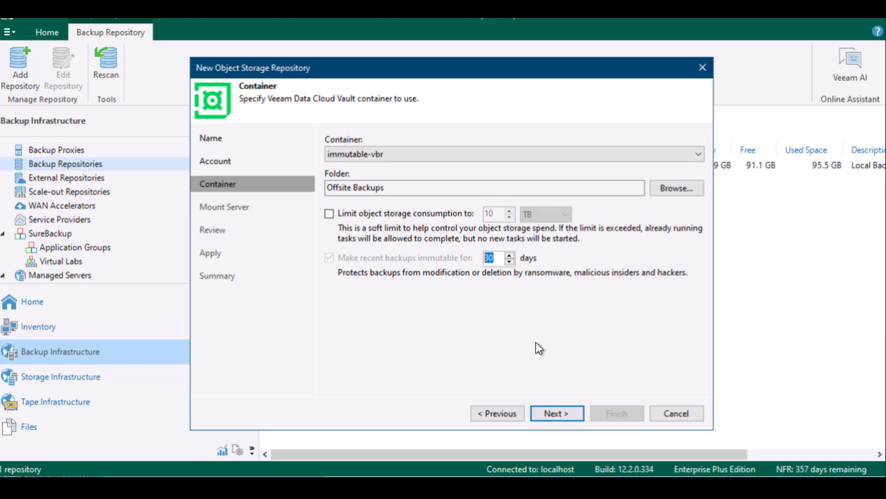
click(562, 410)
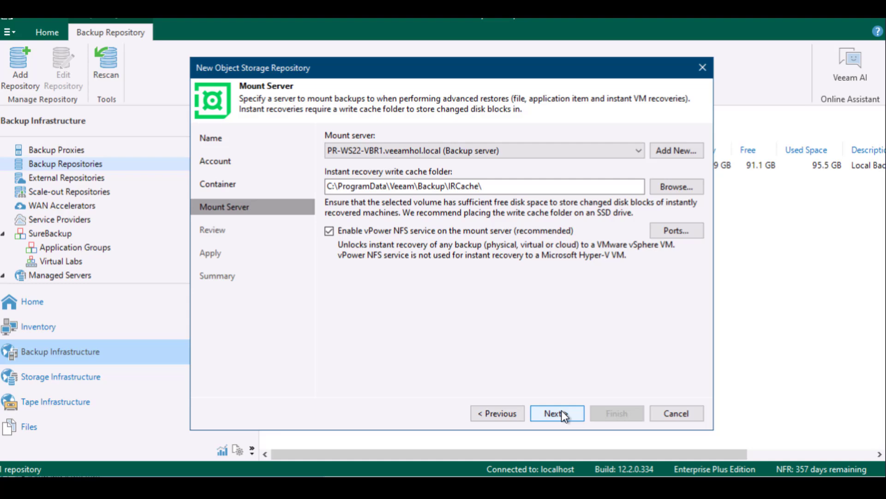
click(561, 410)
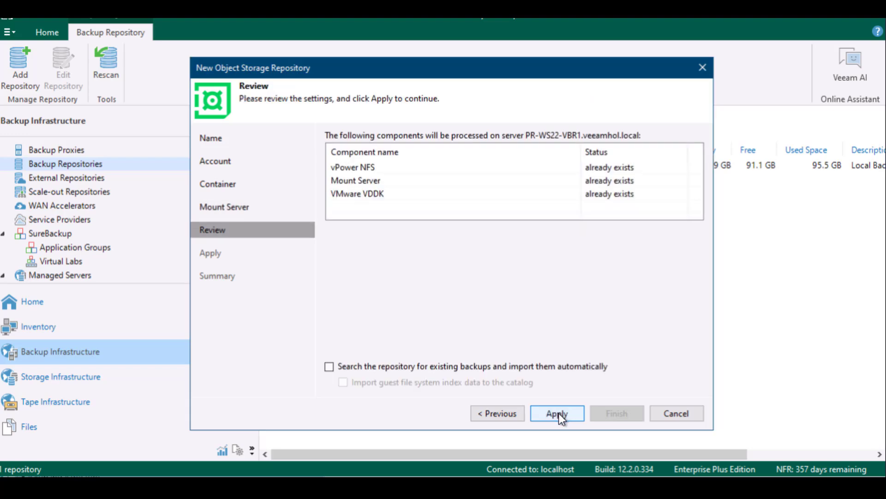
Step: Apply the reviewed settings of the Vault-UKsouth repository and finish creating it without importing existing backups
click(557, 412)
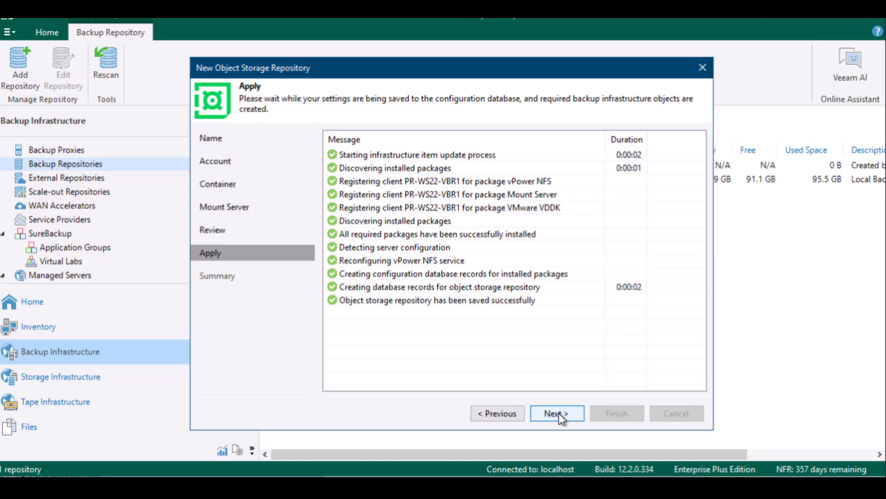
click(558, 413)
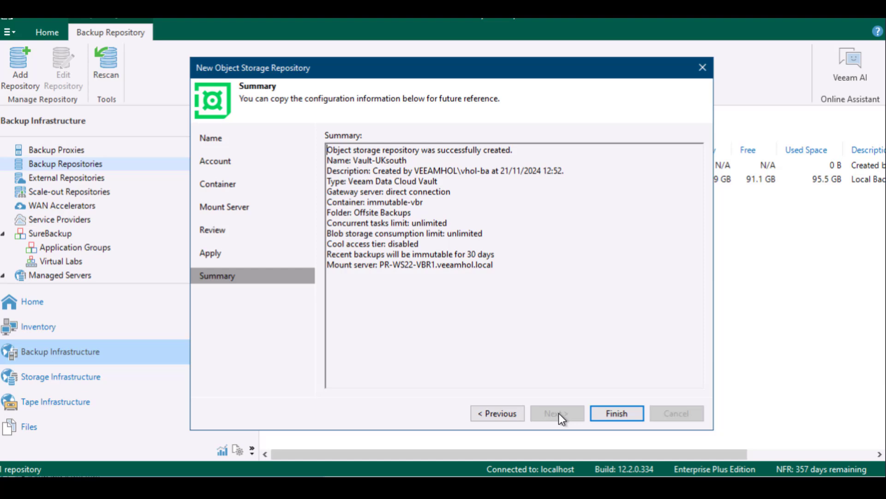
click(610, 413)
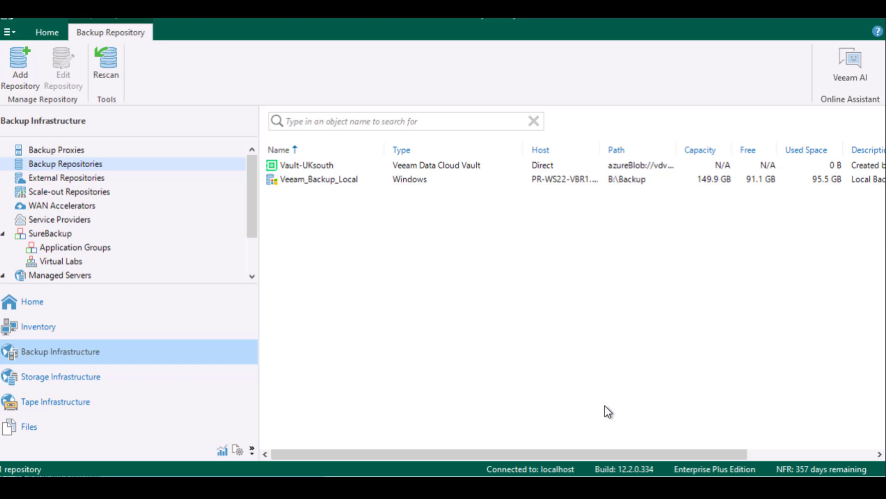
Step: Start a new backup copy job with the default name and immediate copy mode, continuing to its objects
click(81, 308)
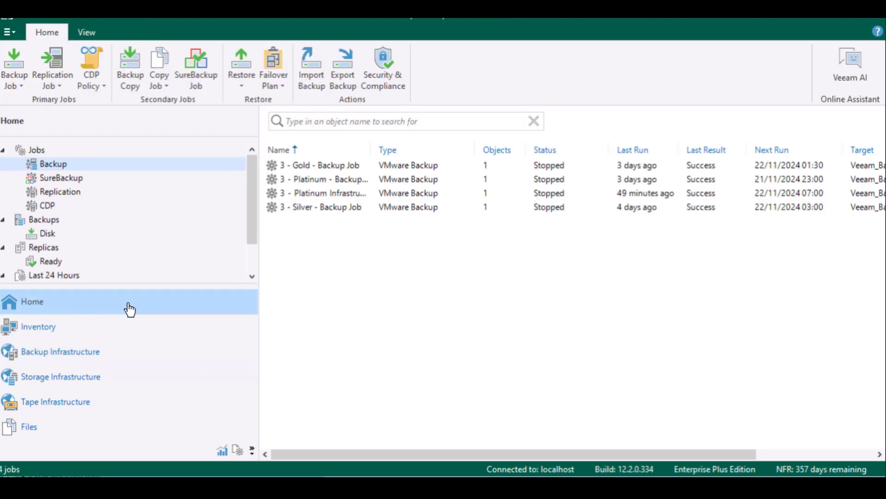
click(128, 79)
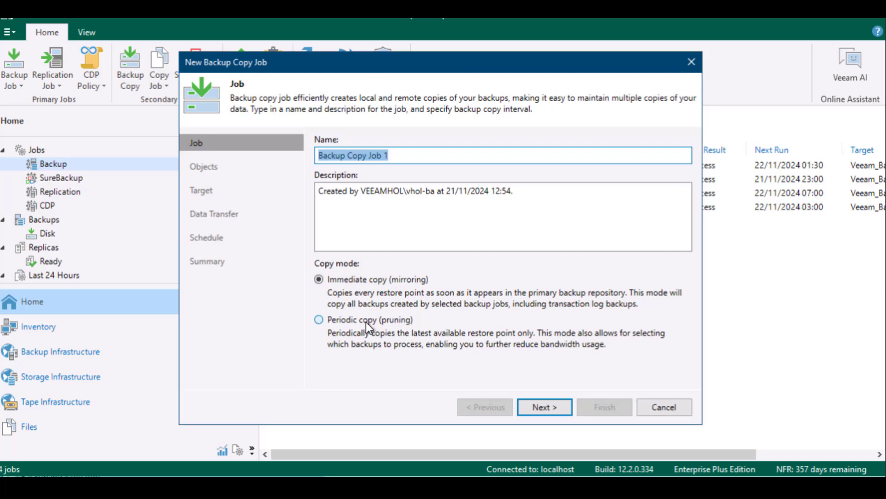
click(545, 407)
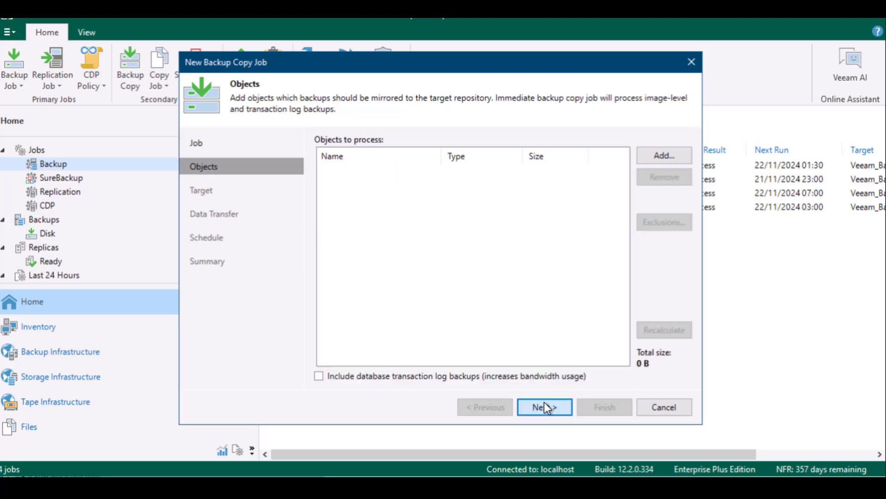
Step: Add the existing job 3 - Platinum Infrastructure - Backup Job as the copy source and continue to the target settings
click(645, 158)
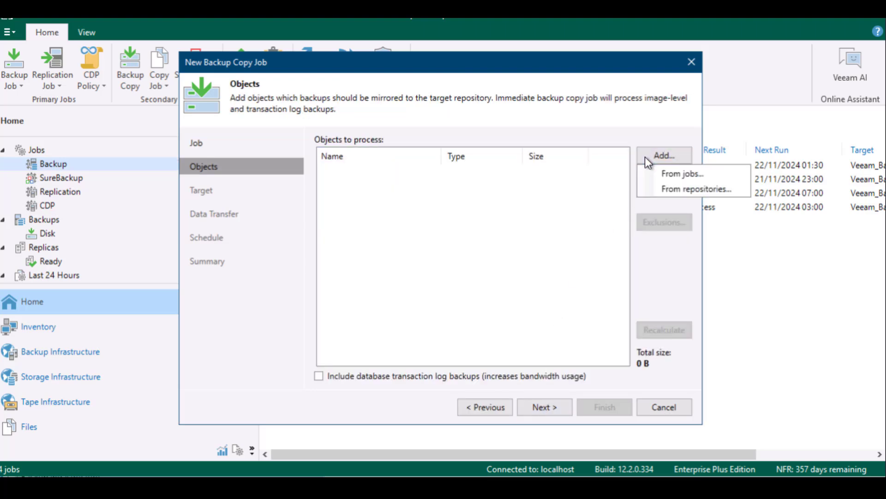
click(665, 175)
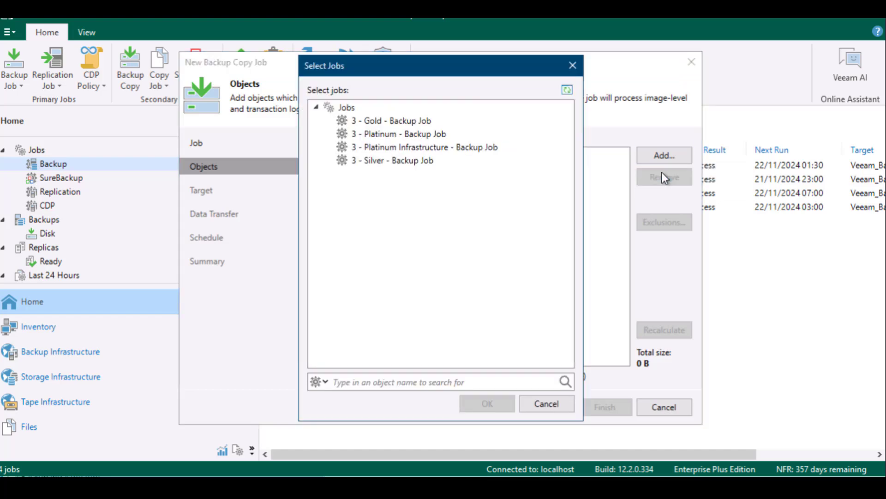
click(430, 148)
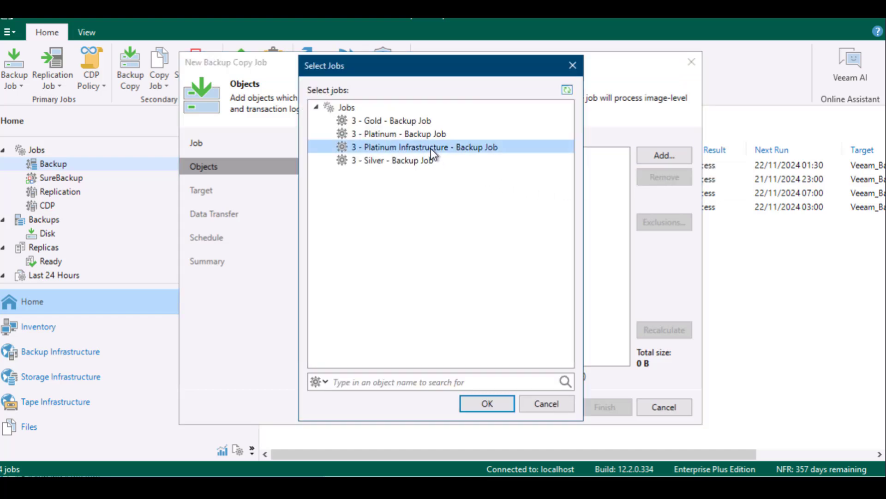
click(494, 404)
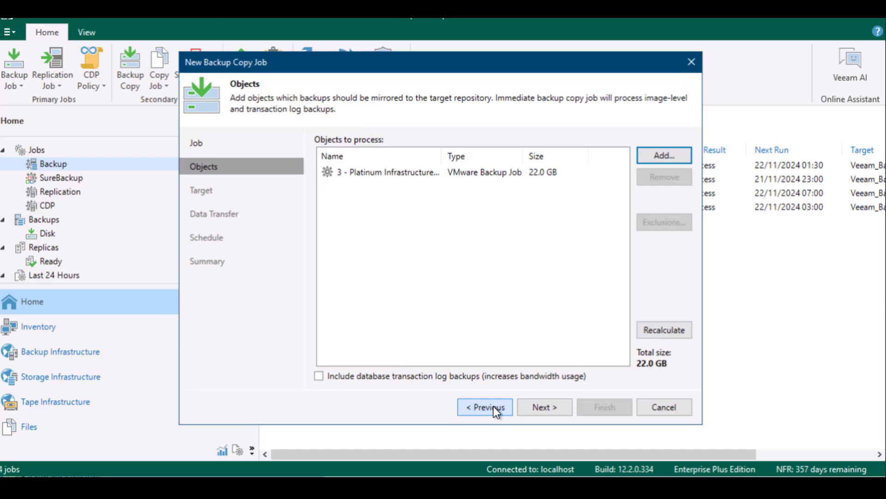
click(549, 405)
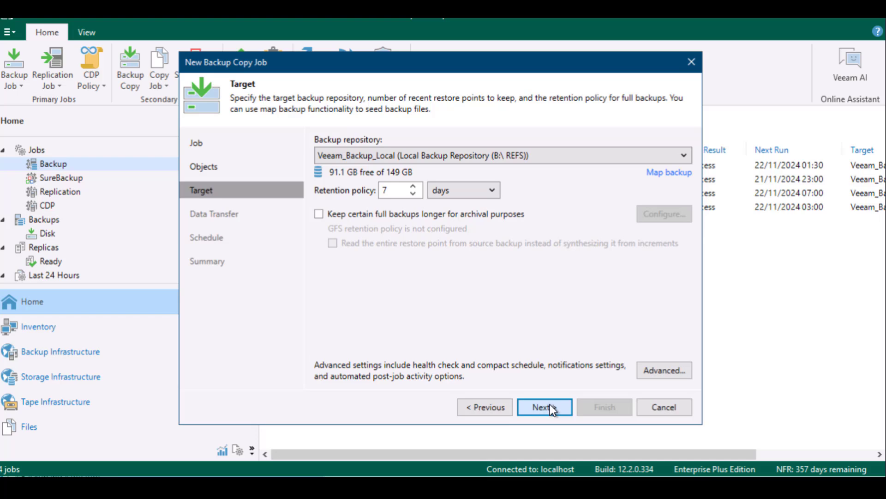
Step: Choose Vault-UKsouth as the copy job's target repository and set its retention policy to 30 days
click(376, 153)
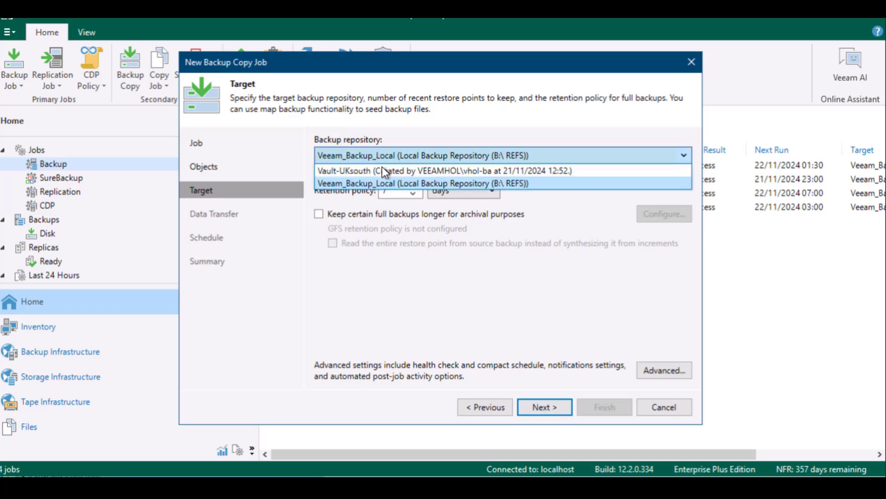
click(376, 171)
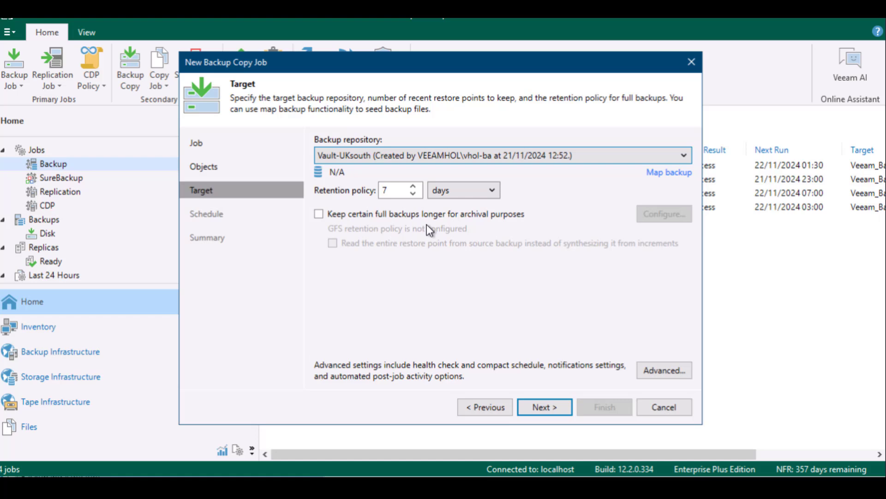
drag(394, 184, 365, 186)
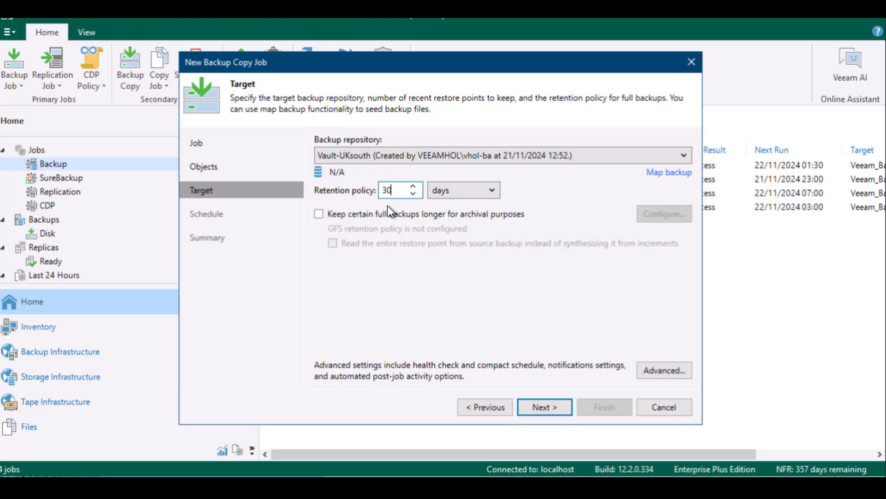
Step: Try archival GFS retention keeping full backups for 4 weeks, 12 months and 1 year, and discard it
click(370, 214)
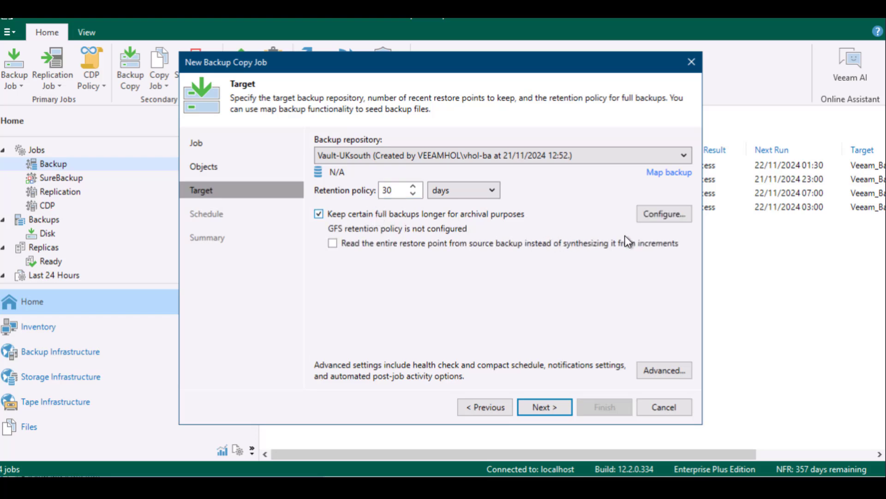
click(649, 215)
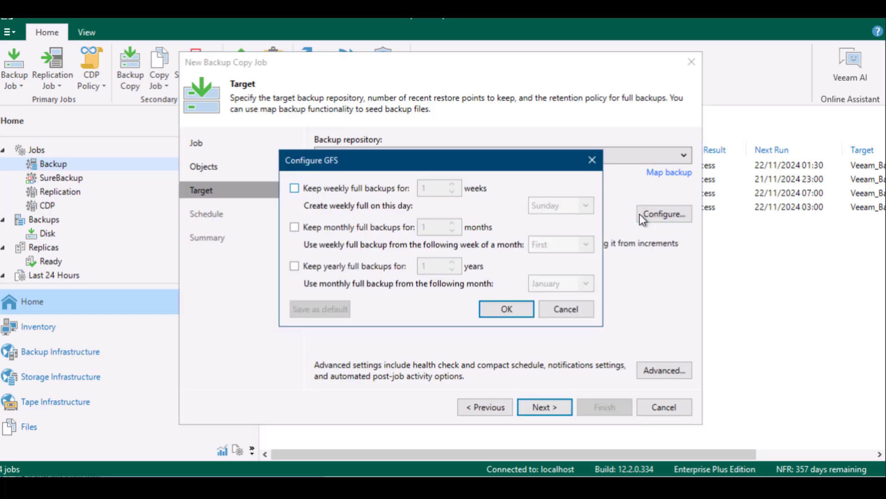
click(294, 188)
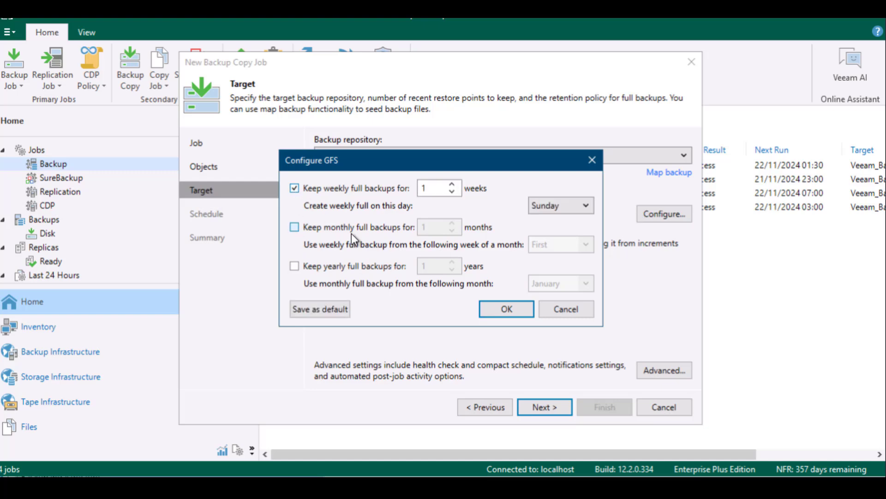
click(428, 188)
text(4)
click(295, 228)
text(12)
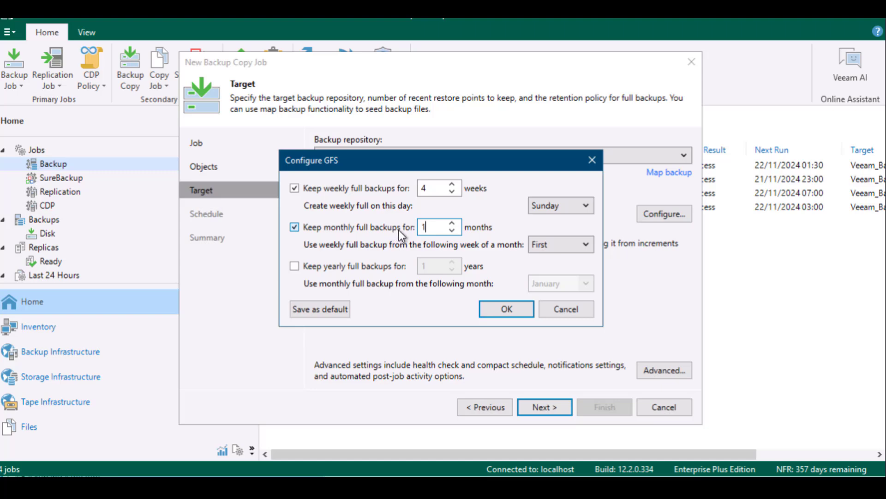
click(295, 266)
click(430, 262)
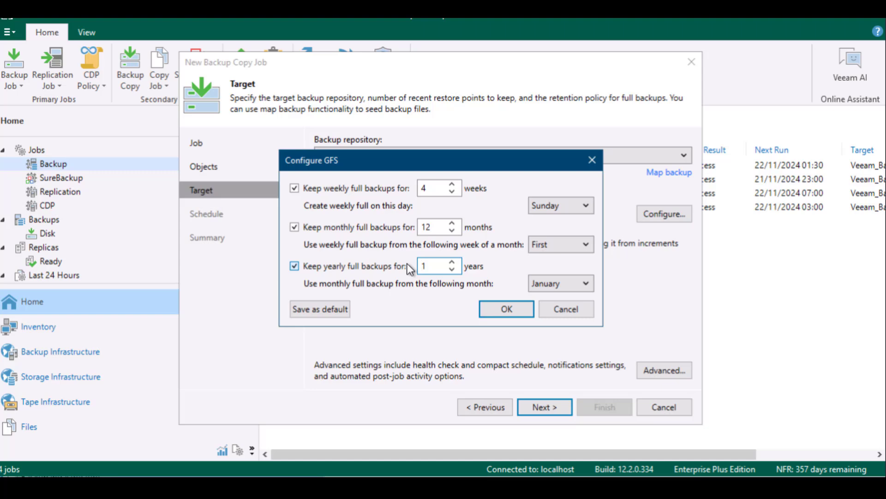
click(573, 309)
click(318, 215)
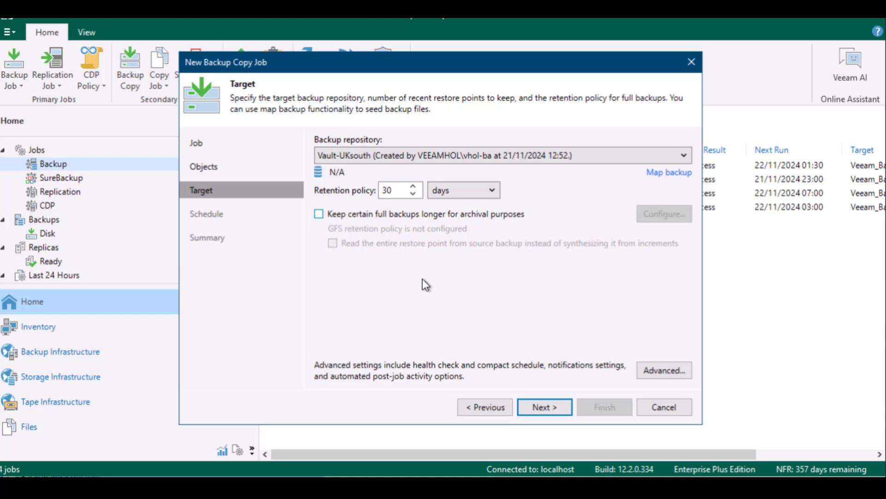
Step: Enable backup file encryption for the copy job using the already stored password
click(649, 370)
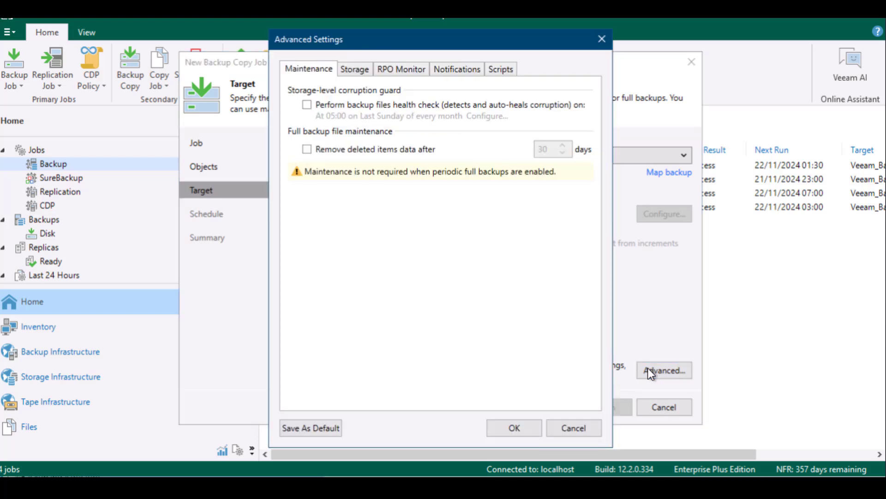
click(356, 70)
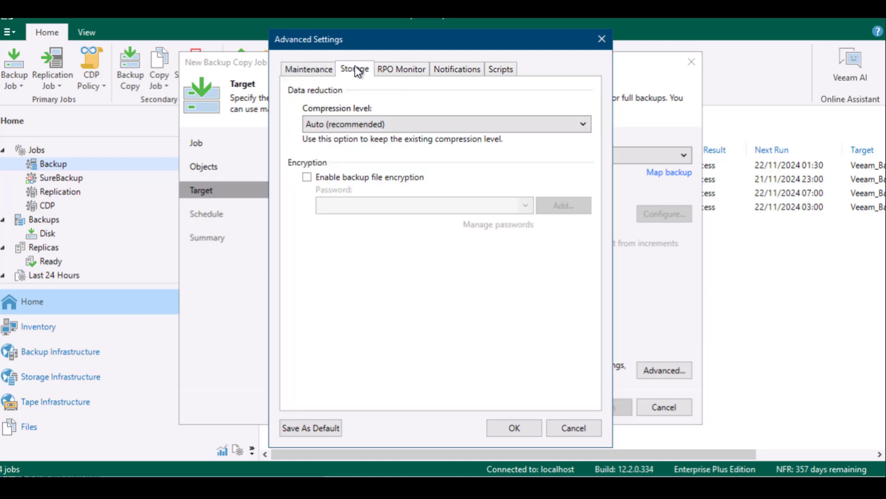
click(307, 178)
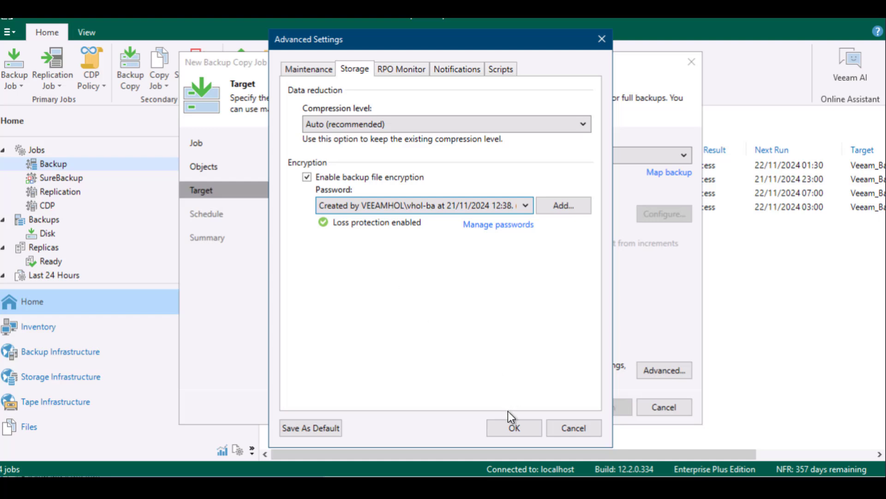
click(513, 425)
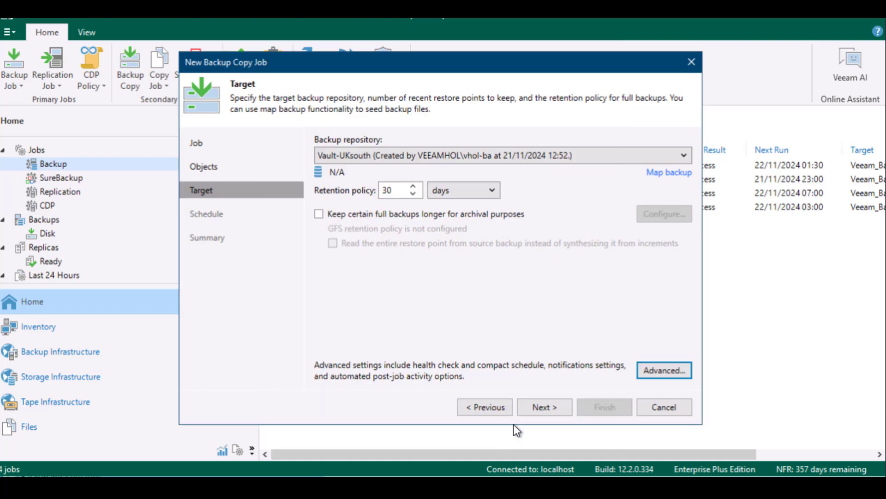
Step: Keep the copy job's schedule at any time (continuously) and finish creating the job with it enabled
click(538, 407)
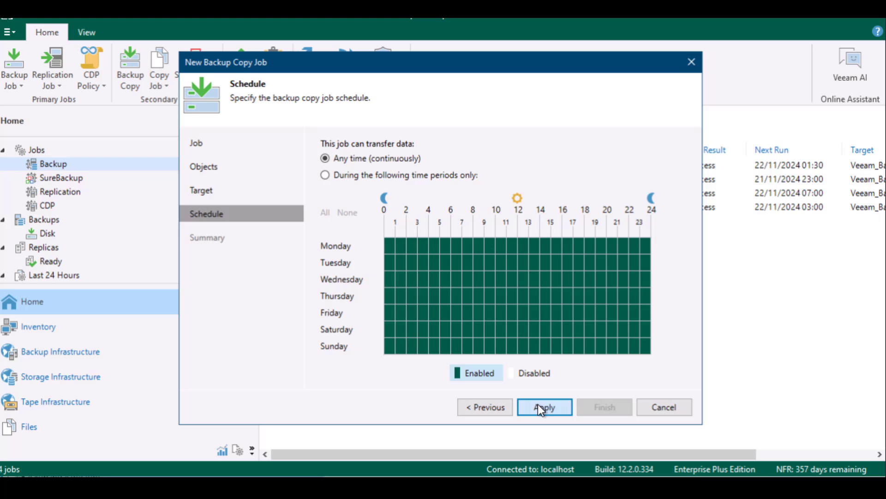
click(538, 407)
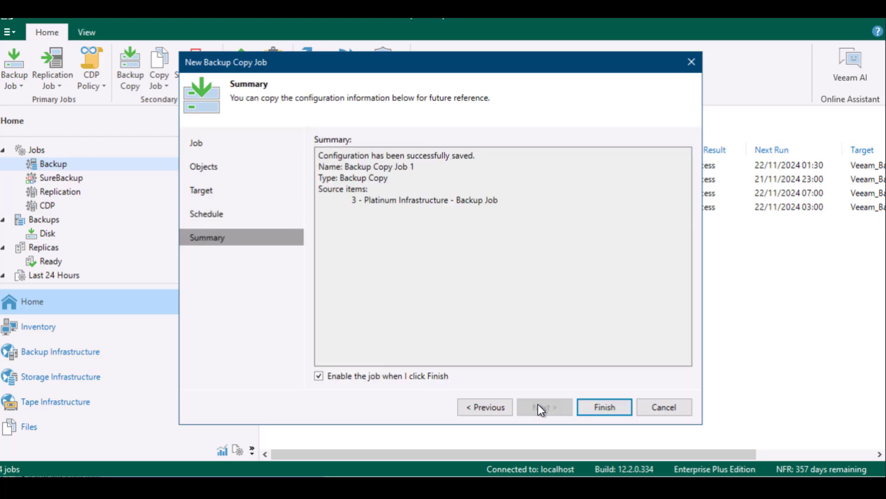
click(598, 408)
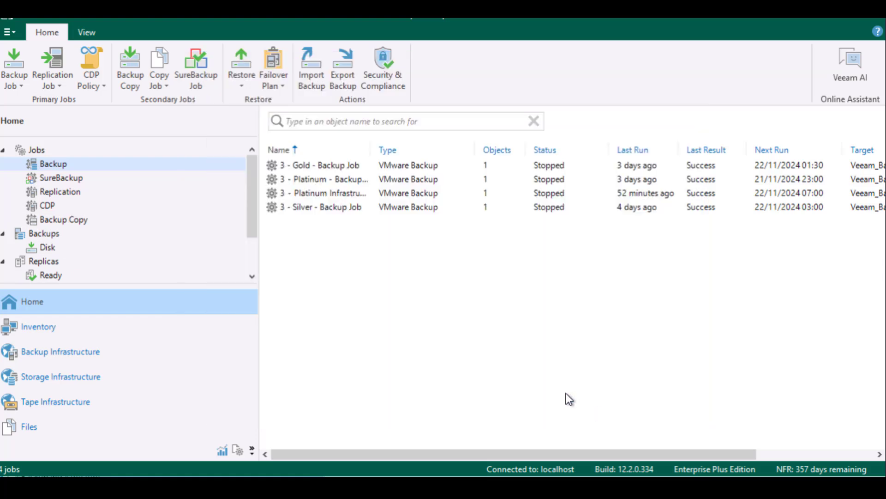
Step: Examine the progress and session statistics of Backup Copy Job 1
click(73, 221)
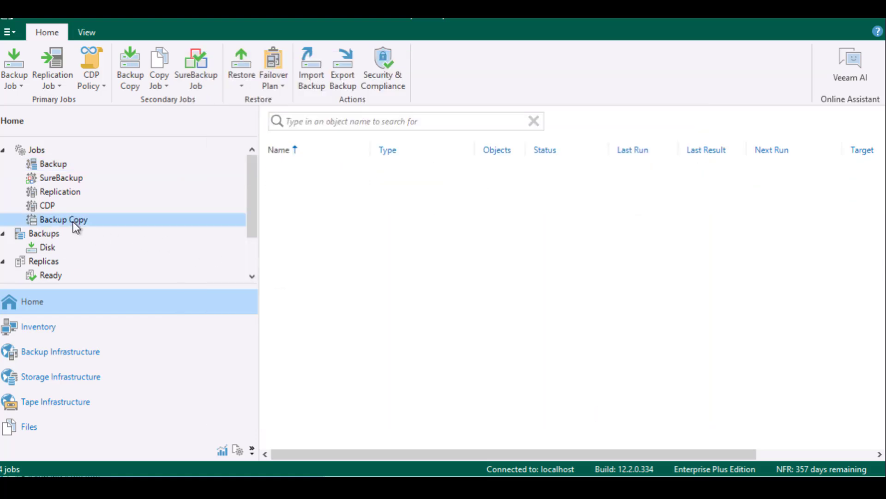
click(327, 165)
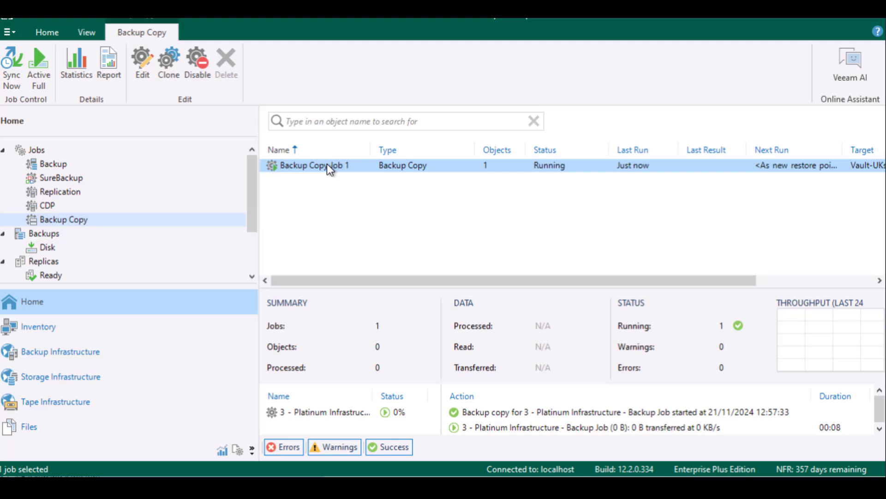
double_click(327, 165)
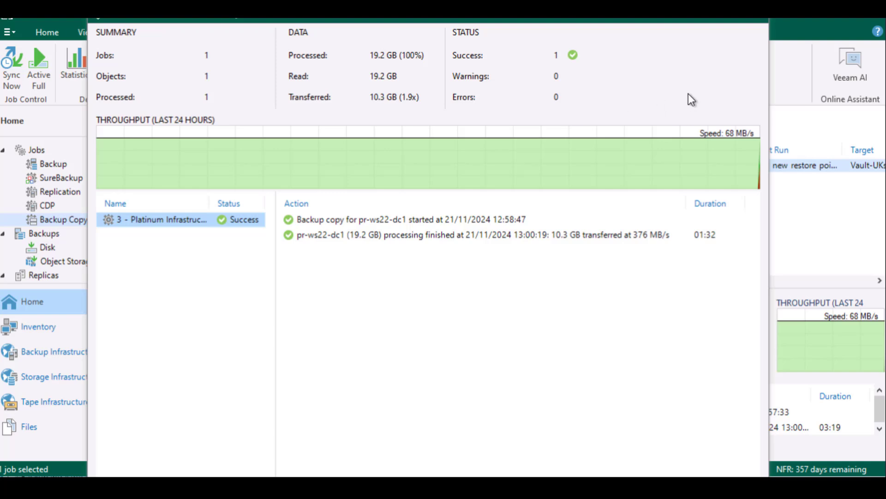
click(759, 19)
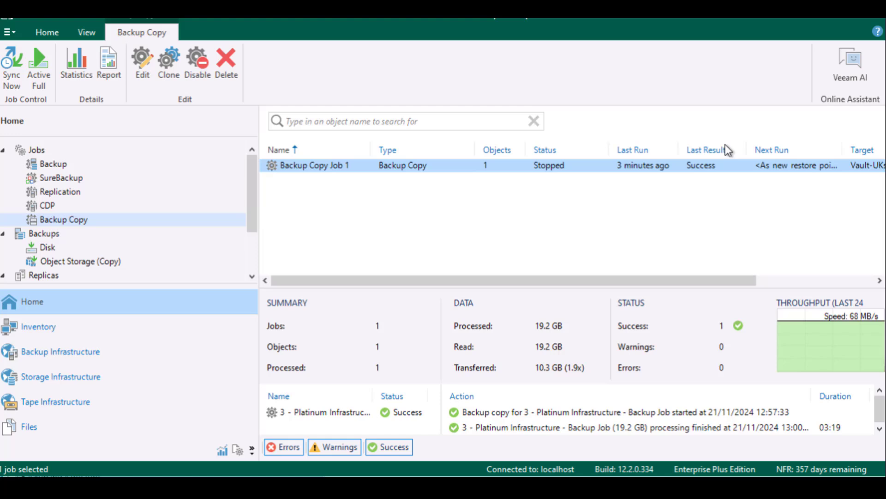
Step: View the restore options for the VM in the local disk backup of 3 - Platinum Infrastructure - Backup Job
click(47, 246)
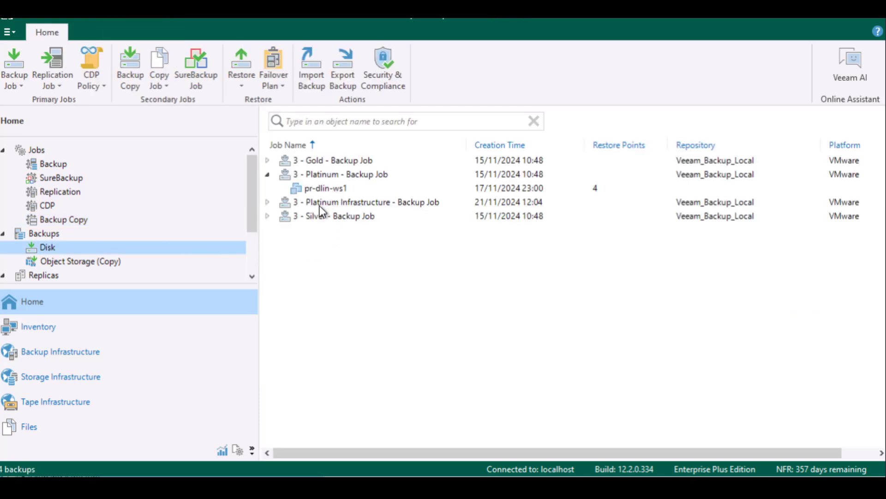
click(267, 202)
right_click(327, 217)
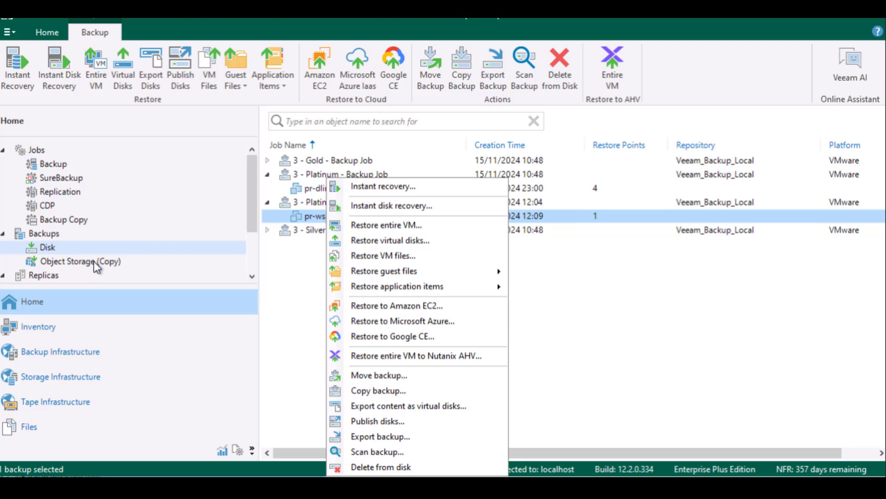
Step: View the restore options for pr-ws22-dc1 in Backup Copy Job 1's object storage copy
click(77, 267)
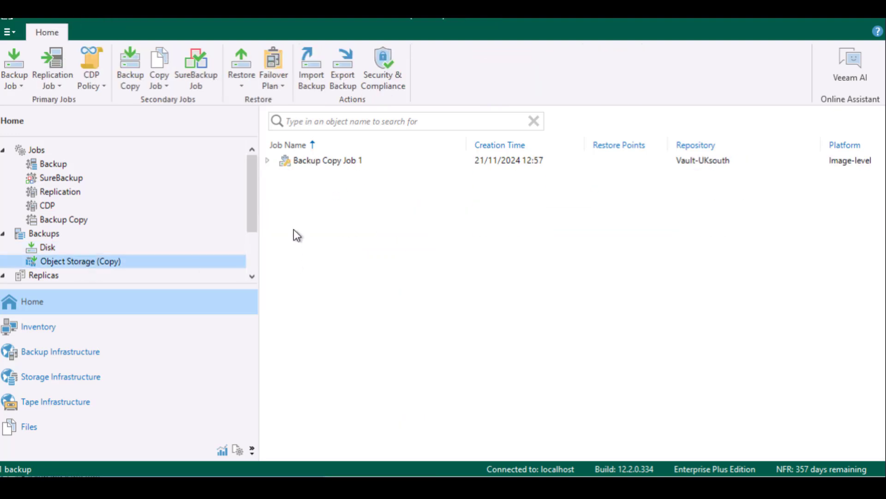
click(266, 161)
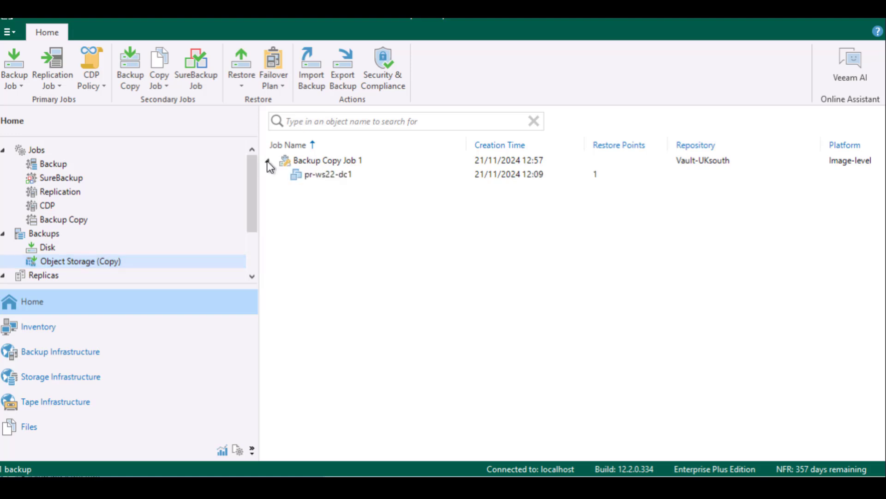
right_click(315, 179)
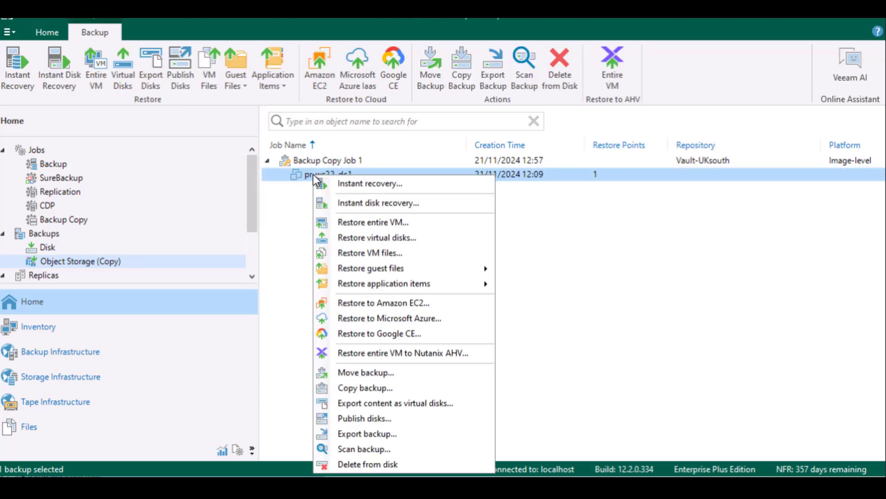